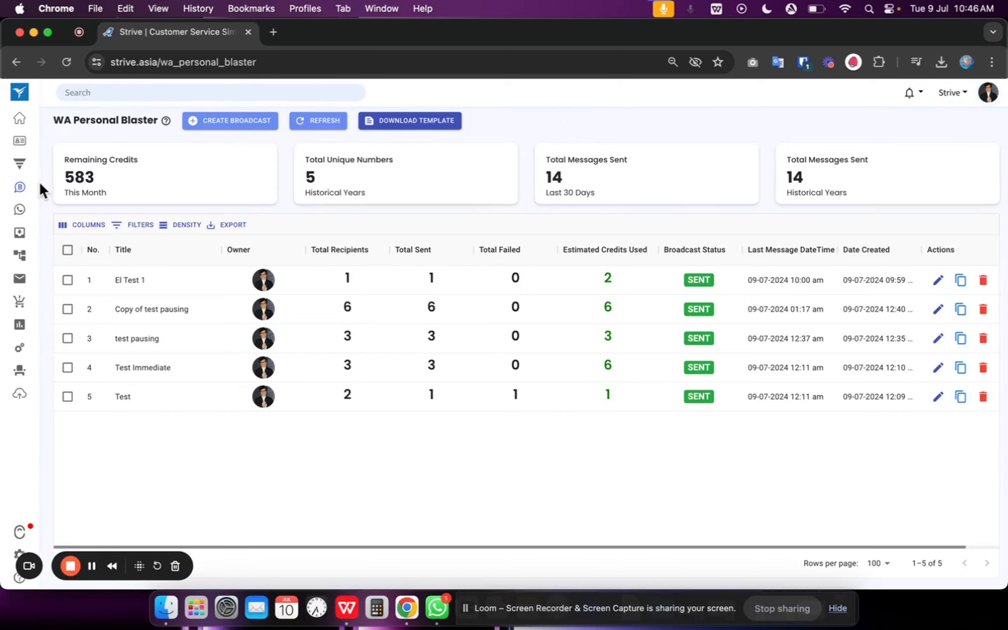
- Download the WA Personal Blaster template and open the CSV file in WPS Office
{"action": "mouse_move", "coordinate": [35, 189]}
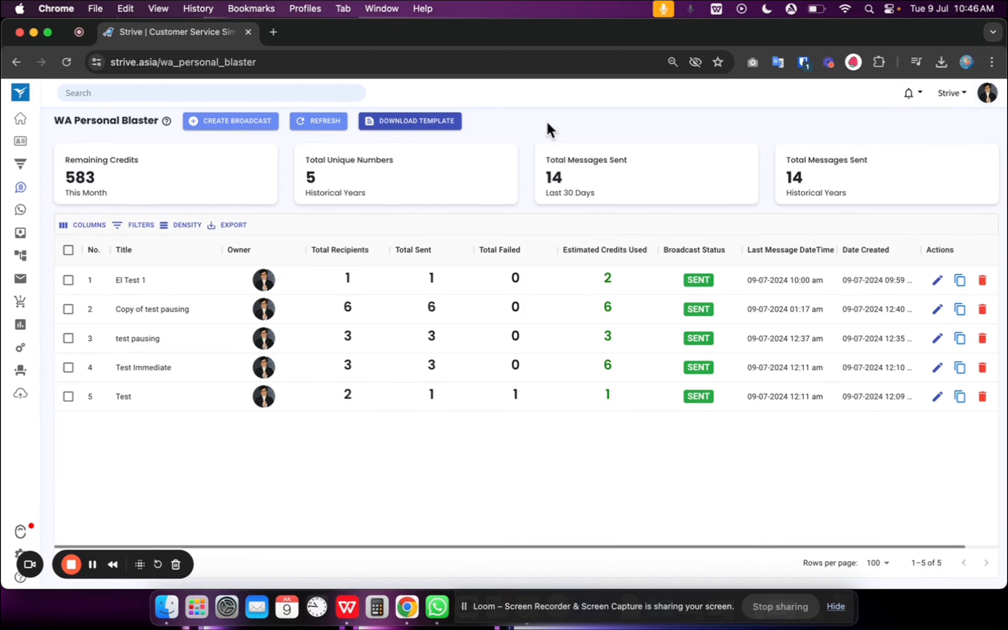
{"action": "left_click", "coordinate": [428, 131]}
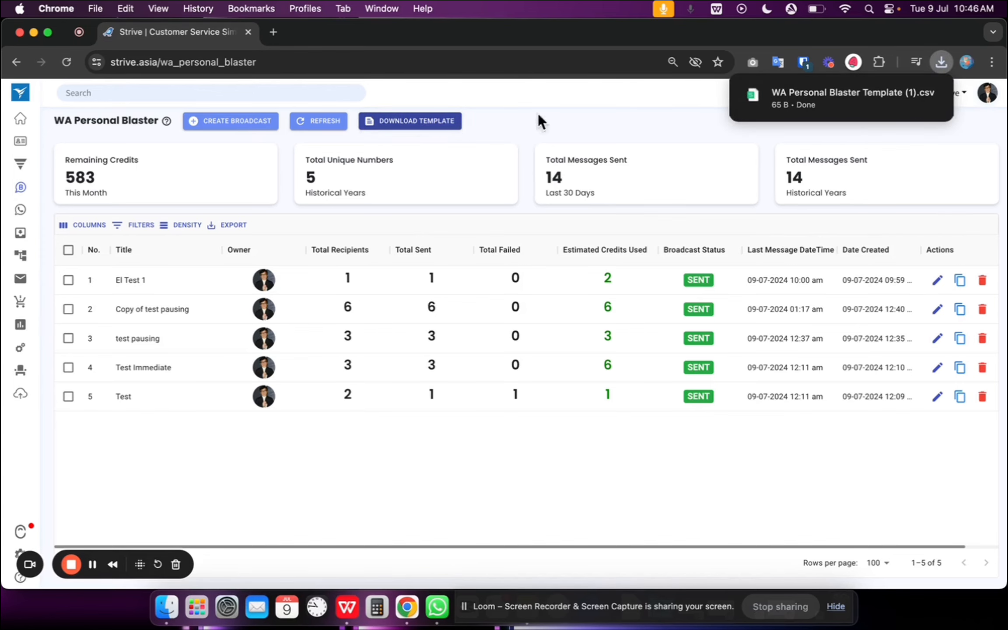
{"action": "left_click", "coordinate": [763, 96]}
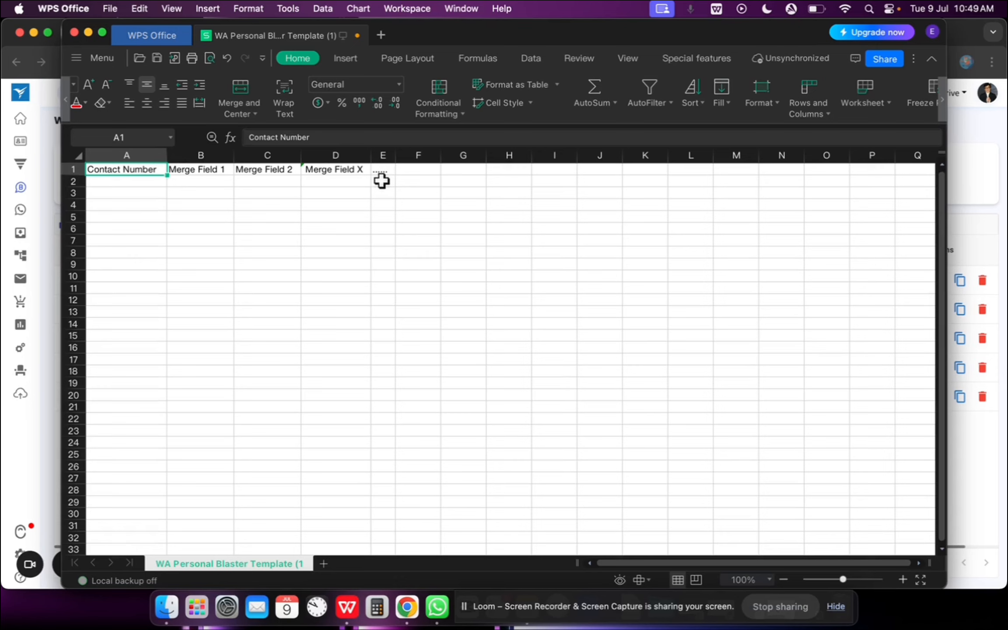
- Replace the Merge Field 1 header in cell B1 with Contact Name
{"action": "left_click", "coordinate": [212, 178]}
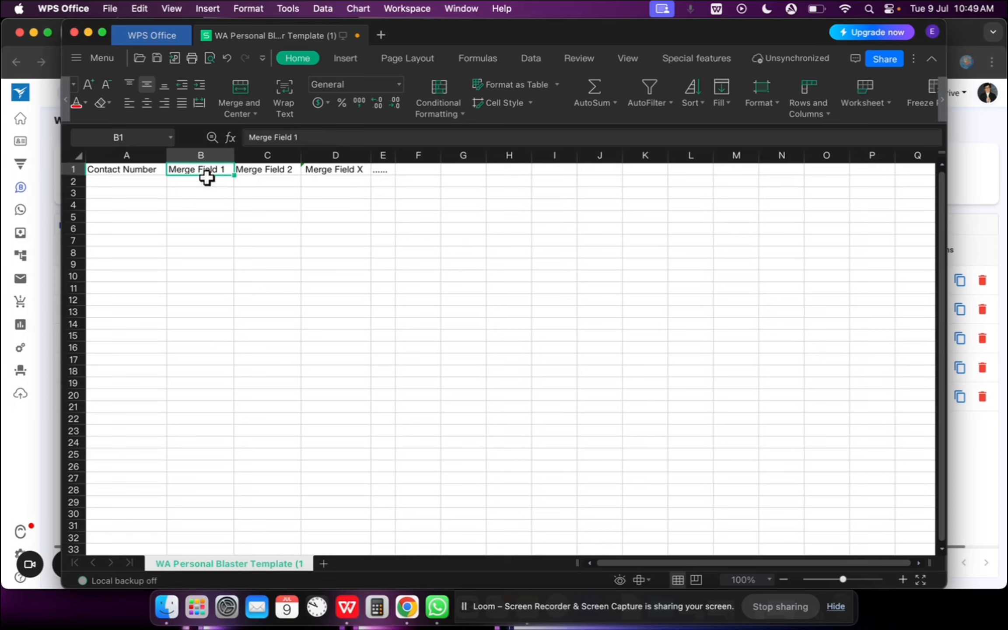
{"action": "double_click", "coordinate": [206, 175]}
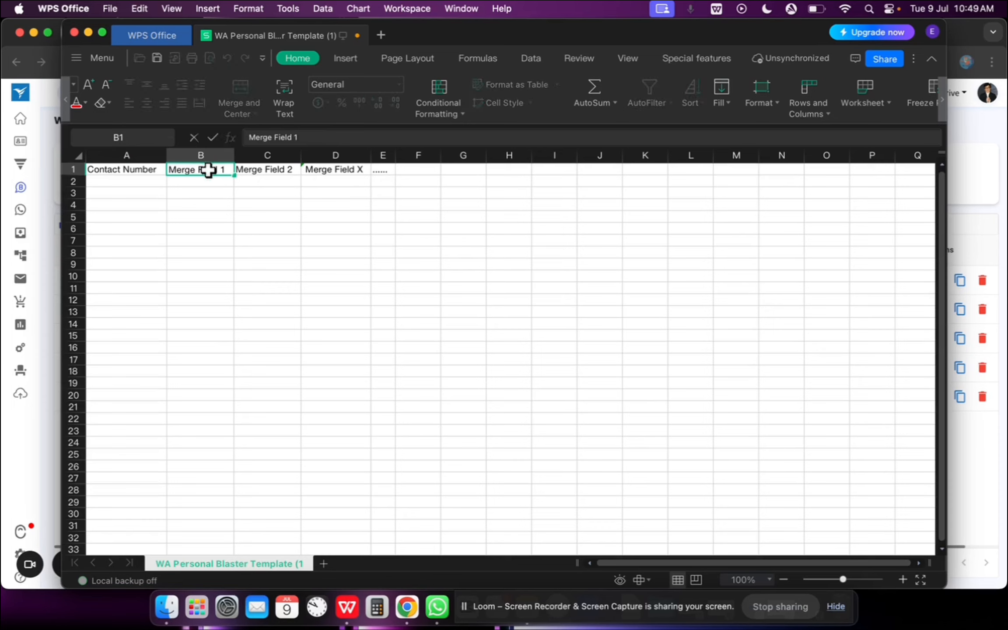
{"action": "left_click_drag", "start_coordinate": [207, 175], "coordinate": [152, 186]}
{"action": "type", "text": "Contact Name"}
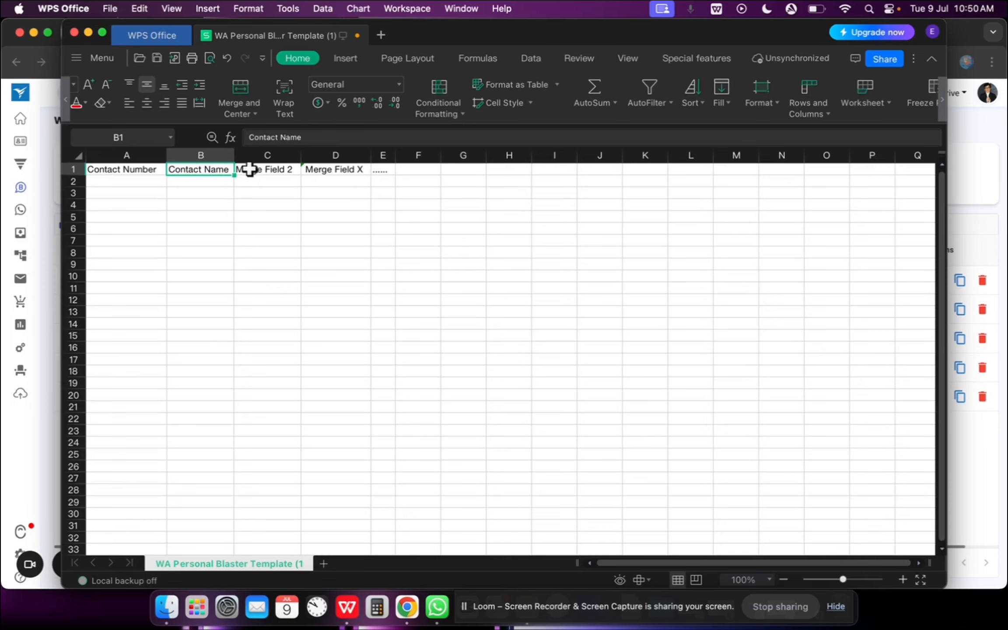
- Replace the Merge Field 2 header in cell C1 with Promo Code
{"action": "left_click", "coordinate": [282, 169]}
{"action": "double_click", "coordinate": [284, 169]}
{"action": "left_click_drag", "start_coordinate": [283, 170], "coordinate": [233, 169]}
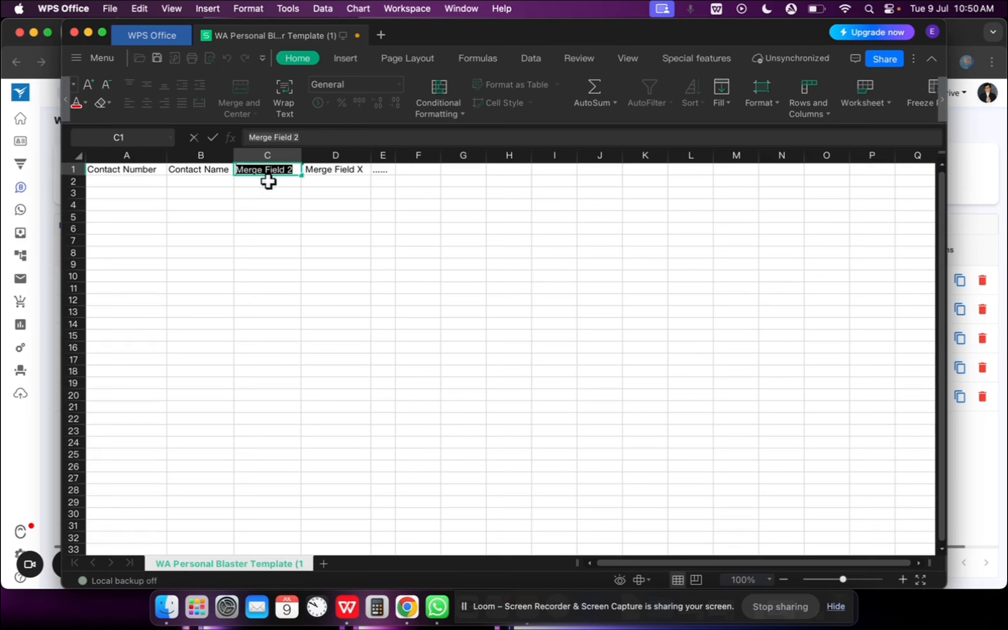
{"action": "type", "text": "Promo Code"}
- Clear the leftover headers in D1:E1 and fill two recipient rows with contact numbers, names and promo codes ABC1212 and DEF3434
{"action": "left_click_drag", "start_coordinate": [333, 170], "coordinate": [376, 171]}
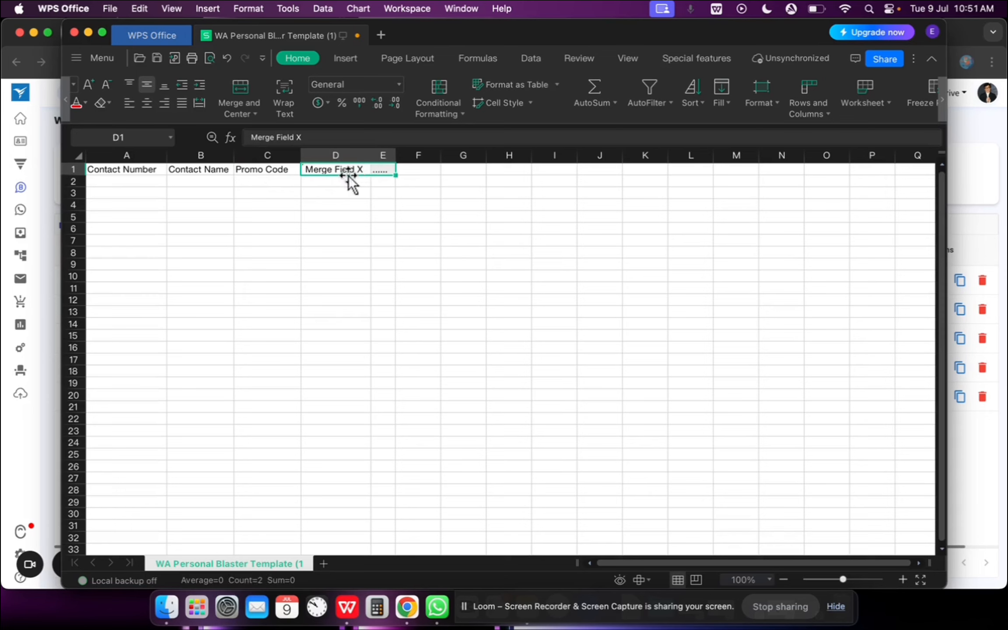
{"action": "key", "text": "Delete"}
{"action": "left_click", "coordinate": [347, 174]}
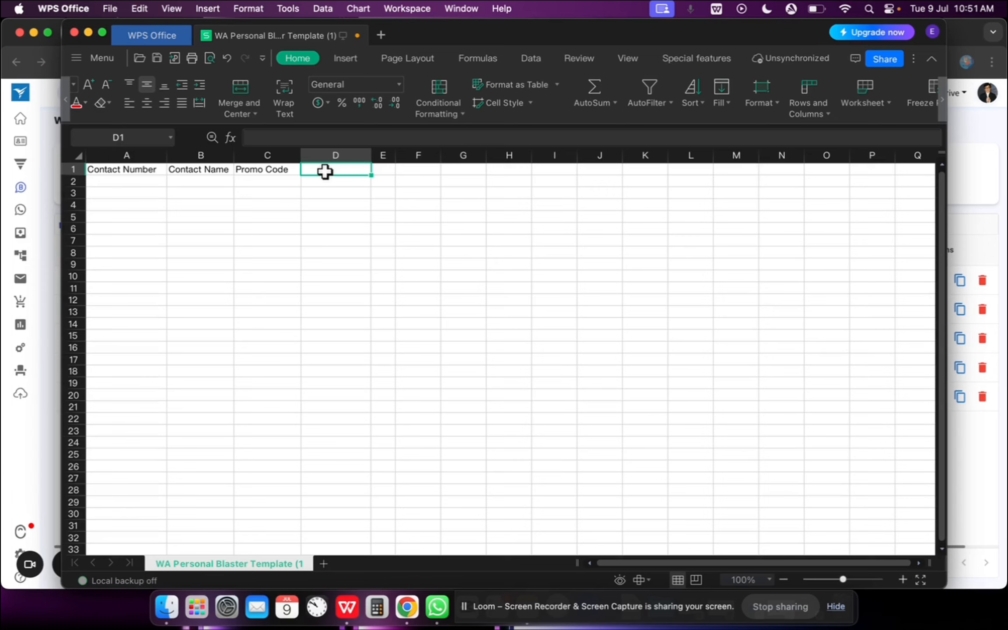
{"action": "left_click", "coordinate": [155, 178]}
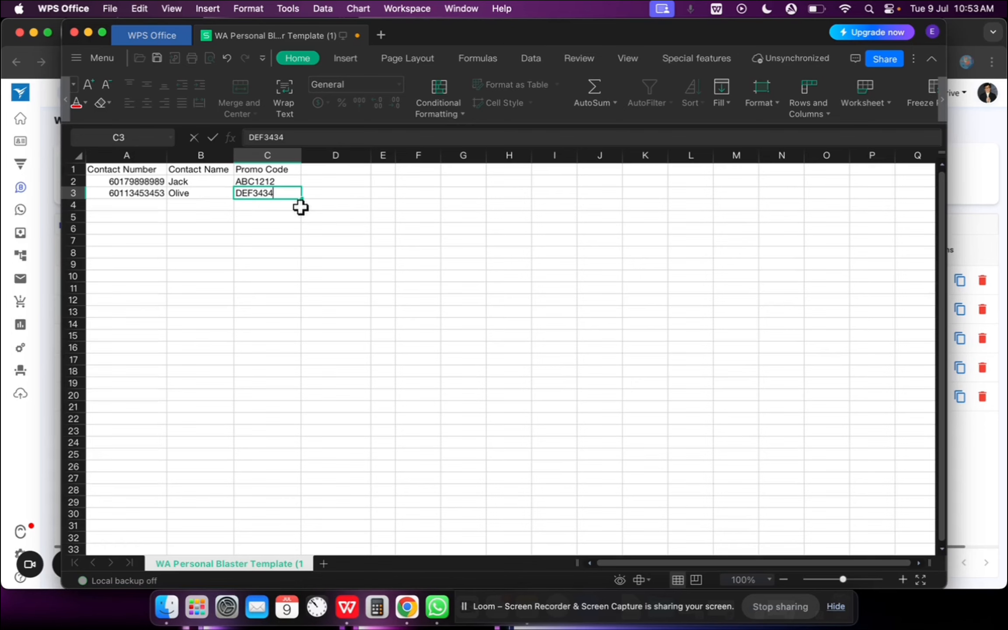
- Save the sheet in Downloads as the comma-delimited CSV file WA Personal Blaster Template (1), replacing the existing file and keeping the CSV format
{"action": "left_click", "coordinate": [89, 57]}
{"action": "mouse_move", "coordinate": [153, 219]}
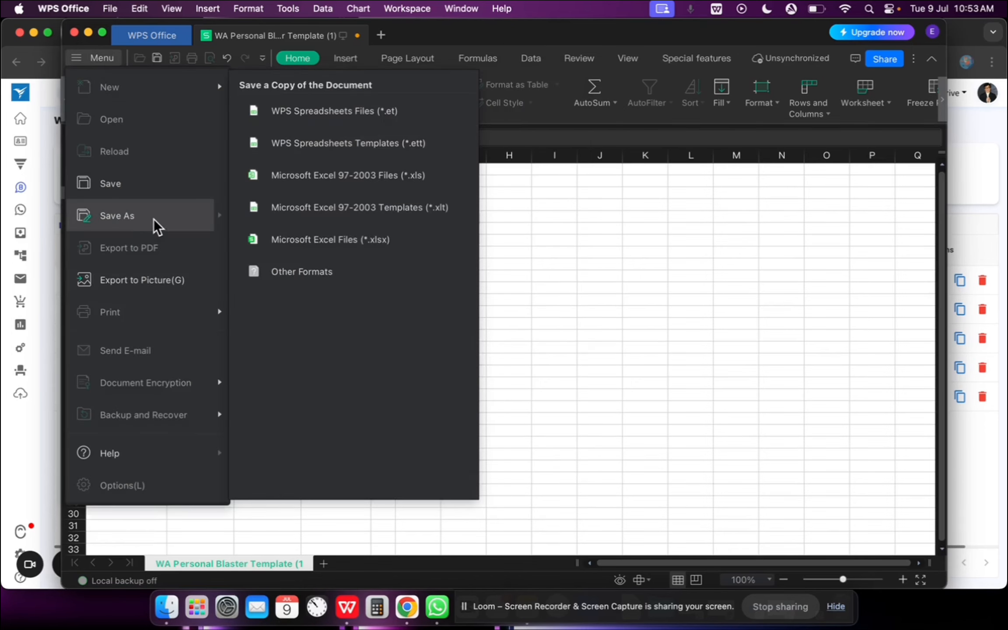
{"action": "left_click", "coordinate": [332, 264]}
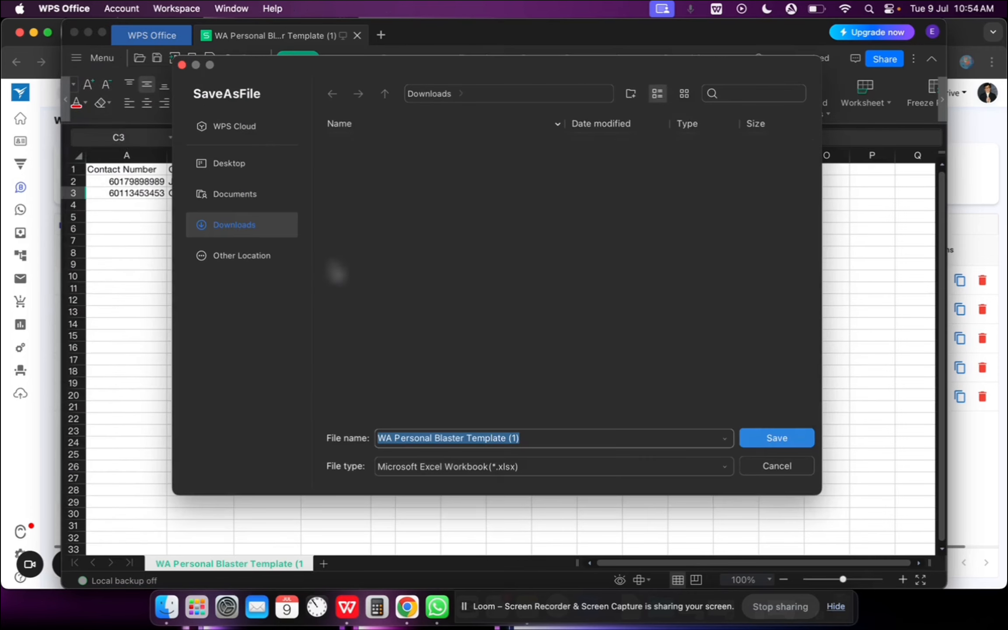
{"action": "left_click", "coordinate": [447, 470]}
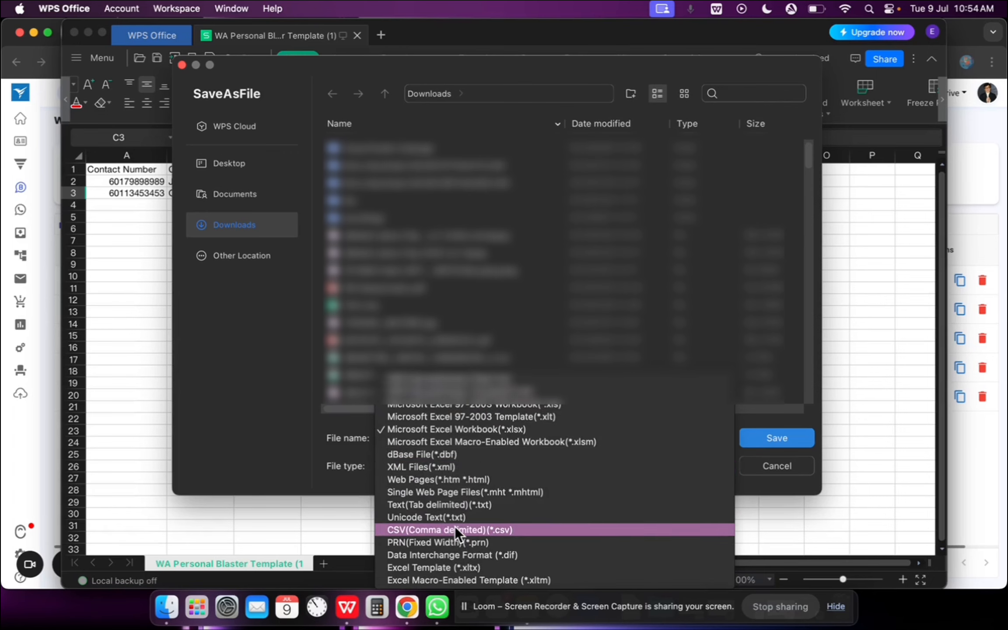
{"action": "left_click", "coordinate": [423, 529]}
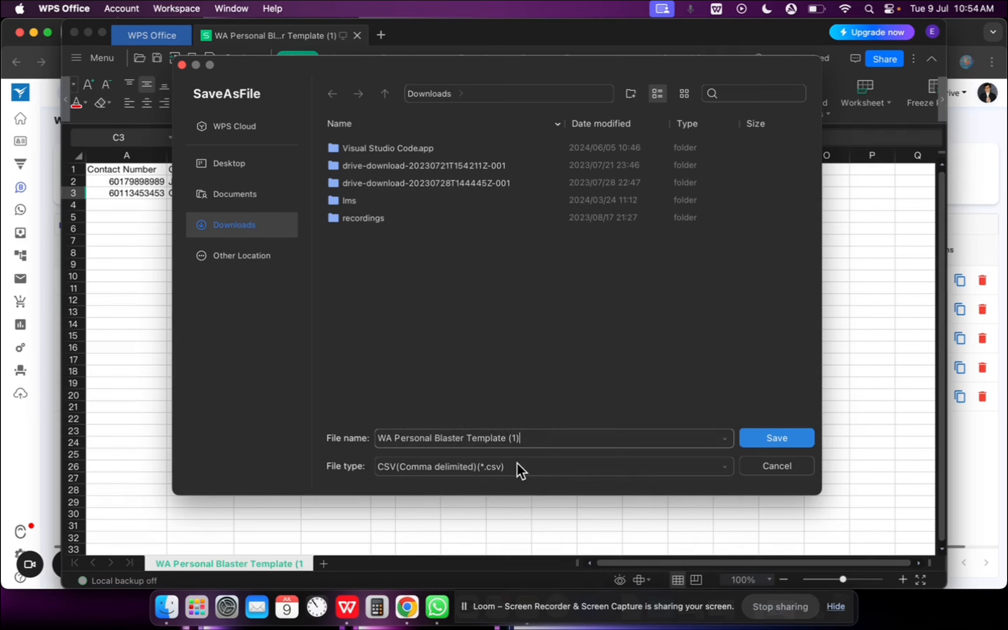
{"action": "left_click", "coordinate": [757, 437]}
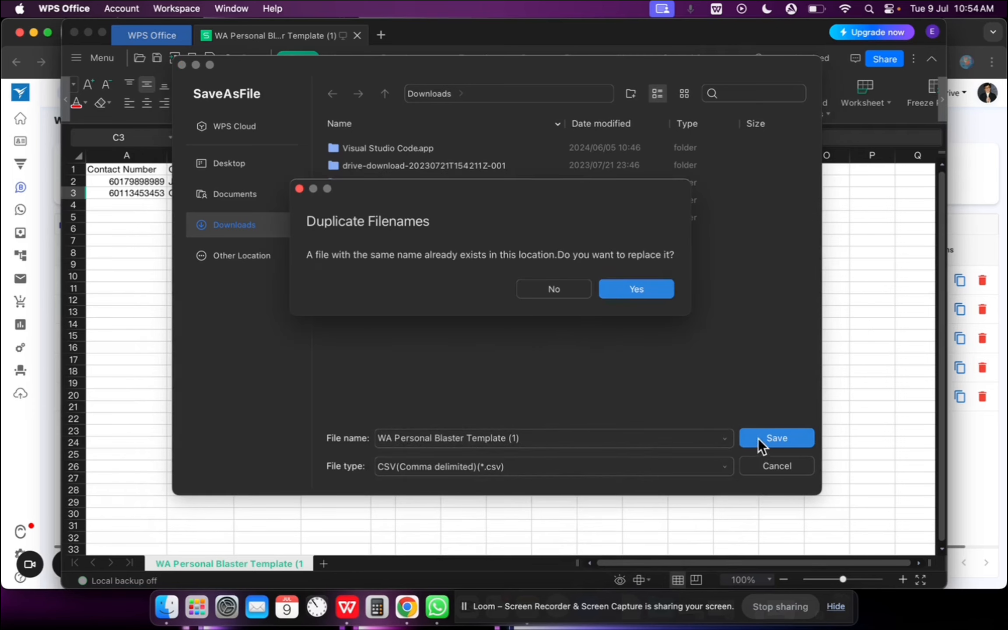
{"action": "left_click", "coordinate": [626, 289]}
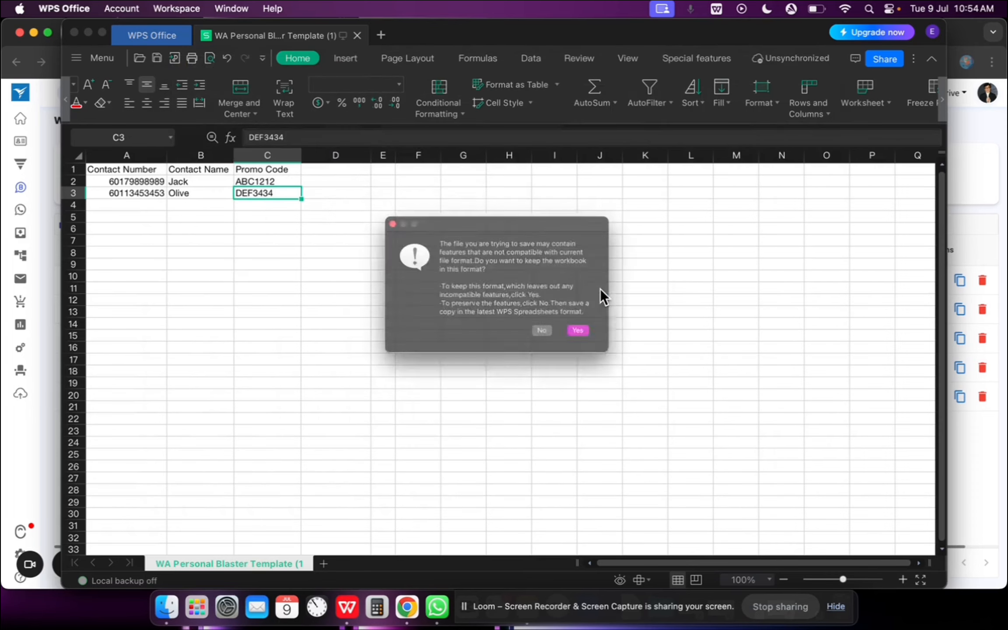
{"action": "left_click", "coordinate": [579, 330]}
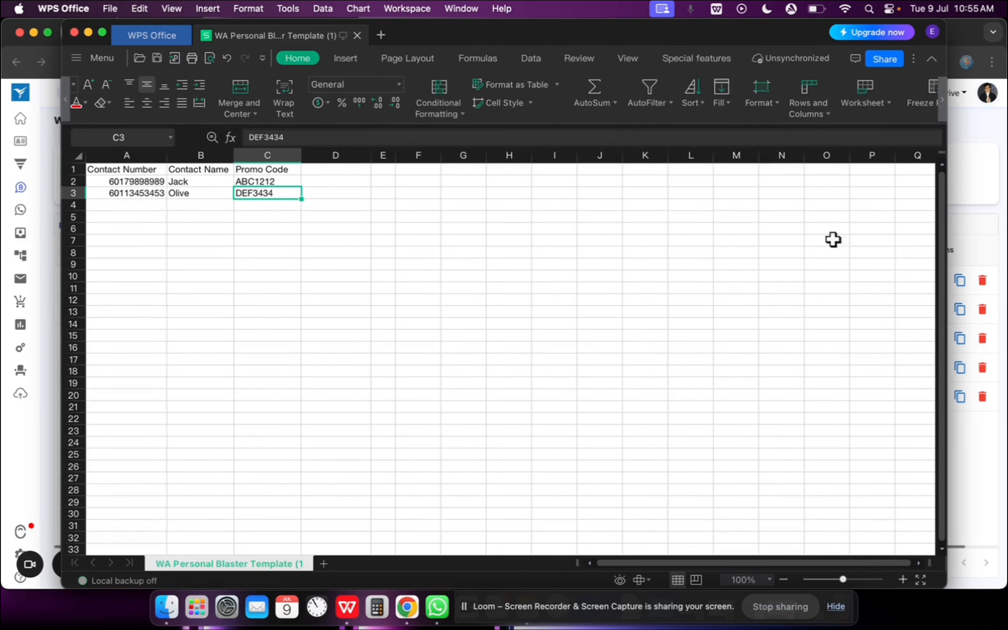
- Switch back to Chrome and create a broadcast titled July Promo Code with WA Personal Blaster Template (1).csv as its recipients file
{"action": "left_click", "coordinate": [997, 146]}
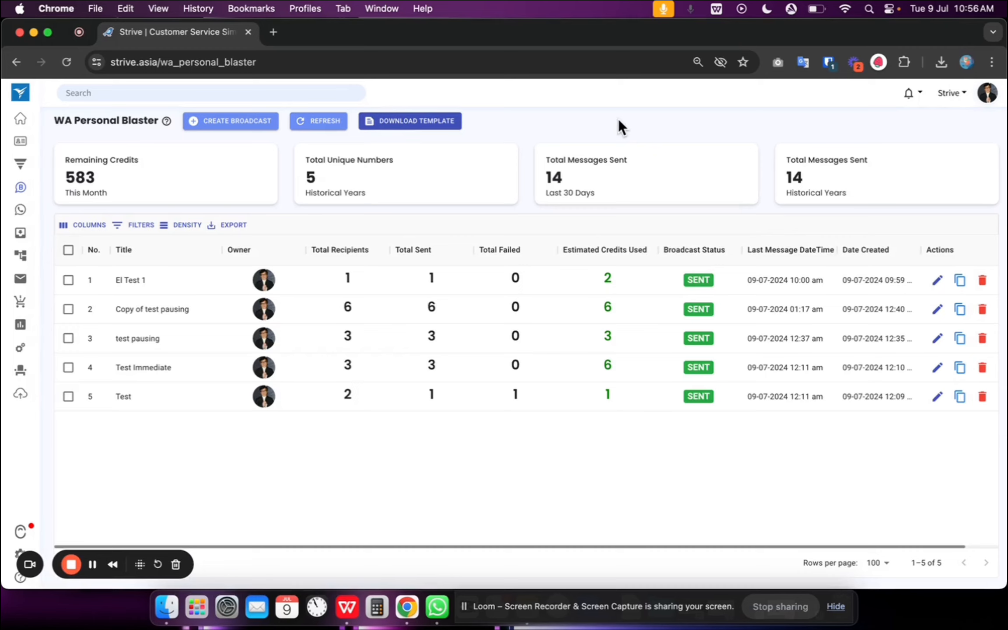
{"action": "left_click", "coordinate": [234, 125]}
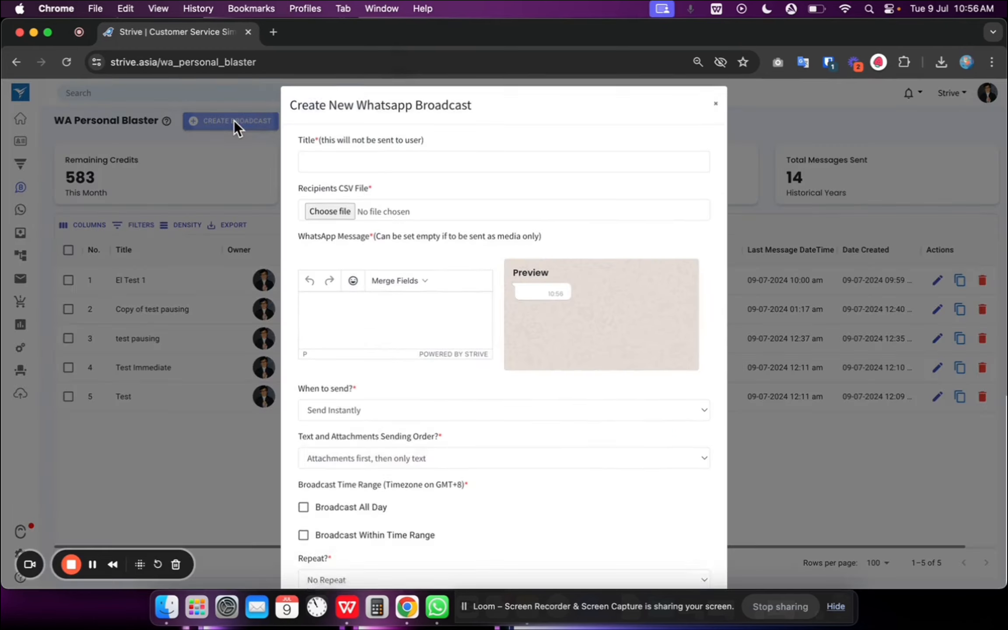
{"action": "left_click", "coordinate": [355, 155]}
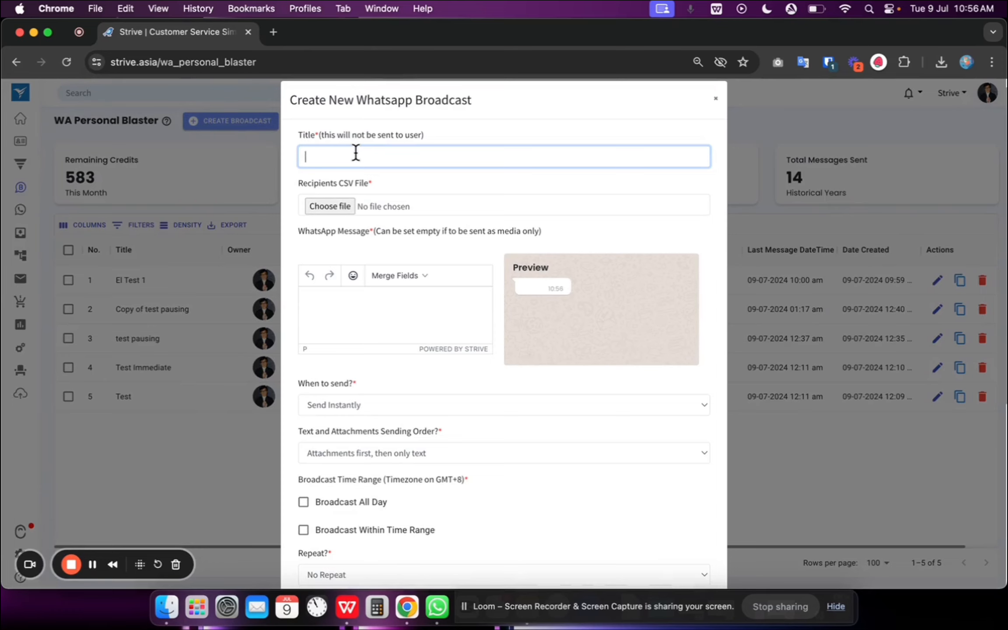
{"action": "type", "text": "July Promo Code"}
{"action": "left_click", "coordinate": [340, 202]}
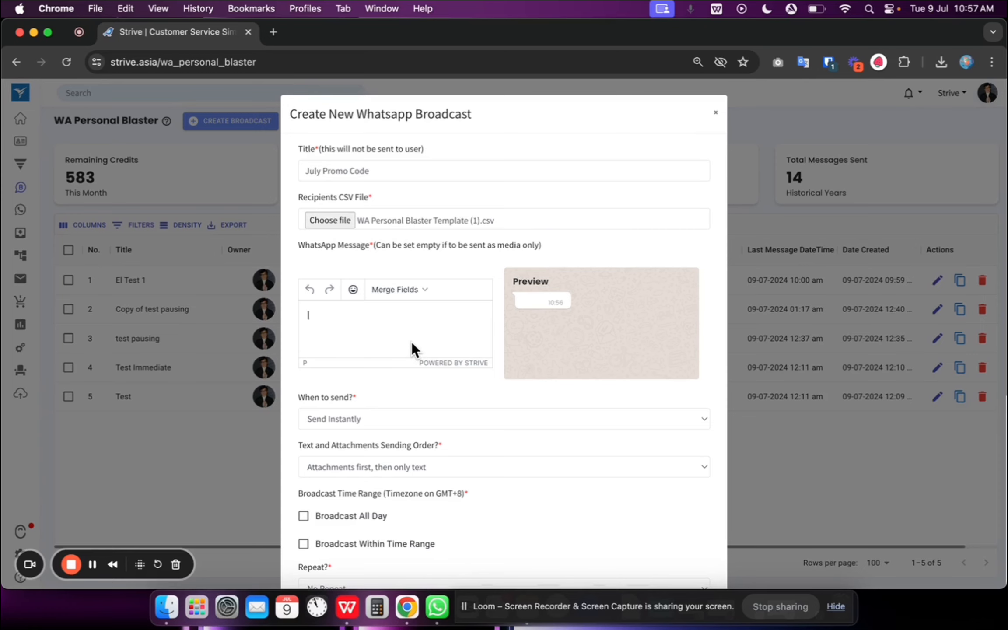
- Write the message "Hello {{contact_name}}, Here is our July promo code: {{promo_code}} Kindly use it by 31 July 2024" using the custom merge fields
{"action": "scroll", "coordinate": [411, 339], "scroll_direction": "down", "scroll_amount": 1}
{"action": "type", "text": "H"}
{"action": "type", "text": "ello"}
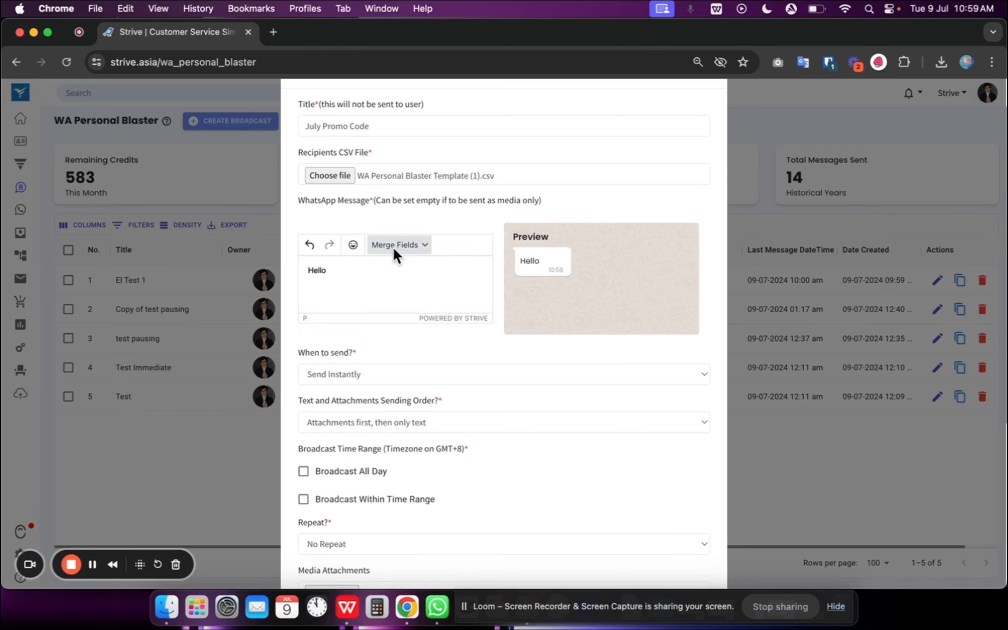
{"action": "left_click", "coordinate": [393, 247]}
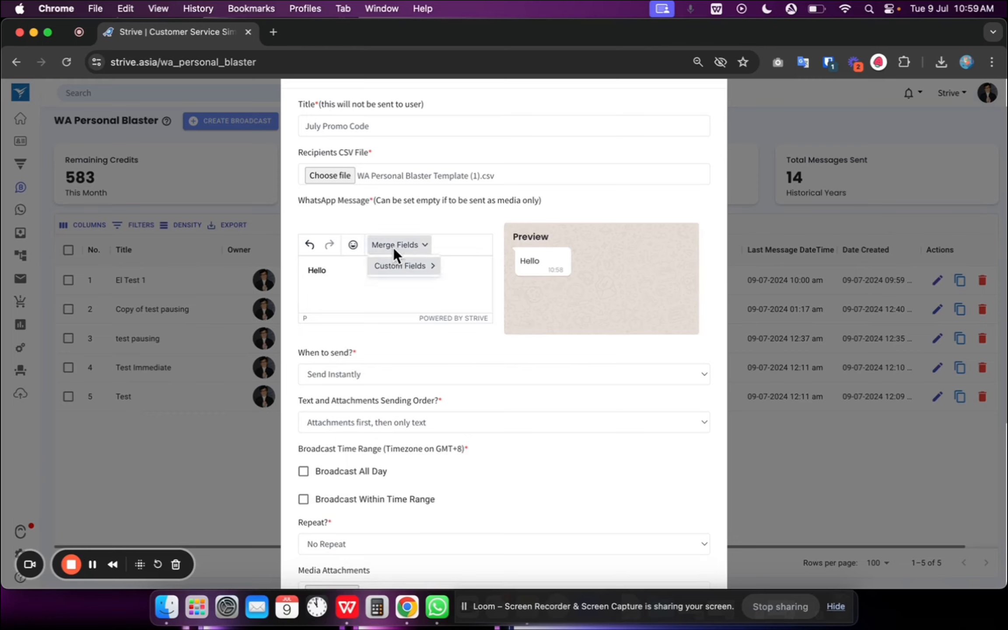
{"action": "mouse_move", "coordinate": [394, 274]}
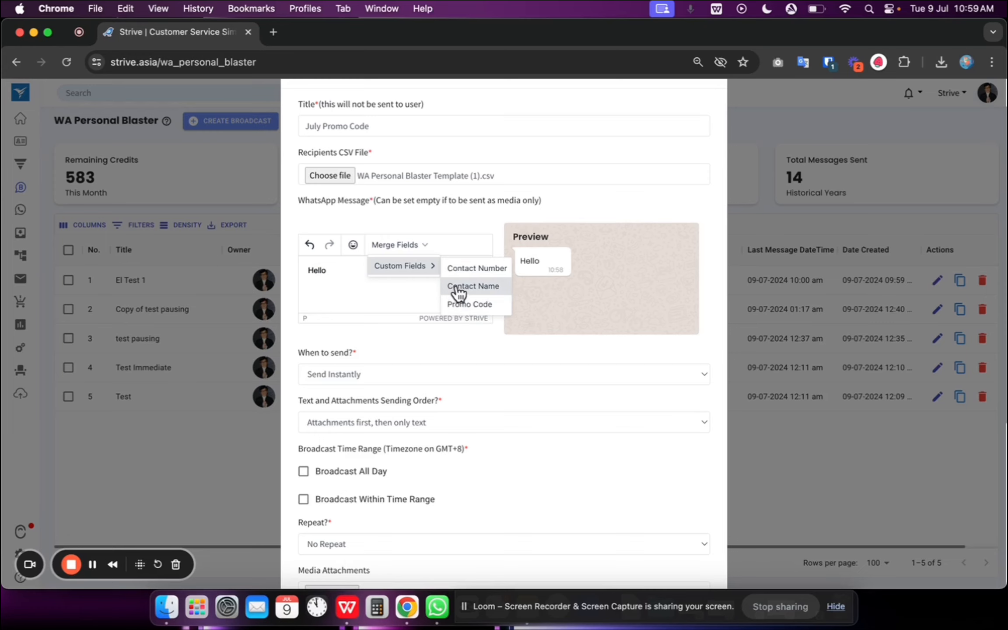
{"action": "left_click", "coordinate": [494, 290]}
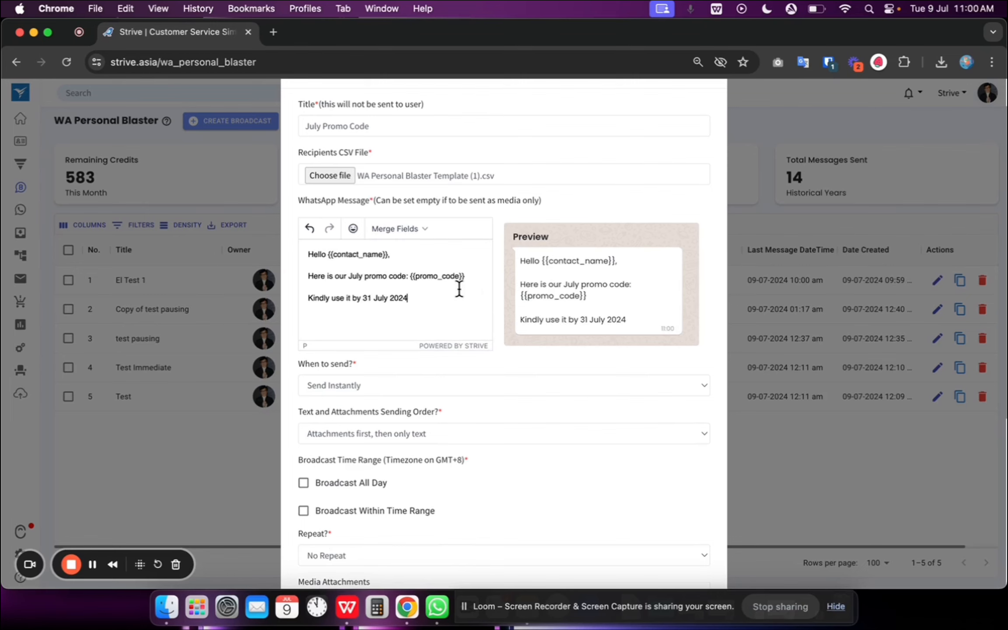
- Review the choices for when to send and for the text and attachments sending order, without changing either setting
{"action": "scroll", "coordinate": [449, 311], "scroll_direction": "down", "scroll_amount": 5}
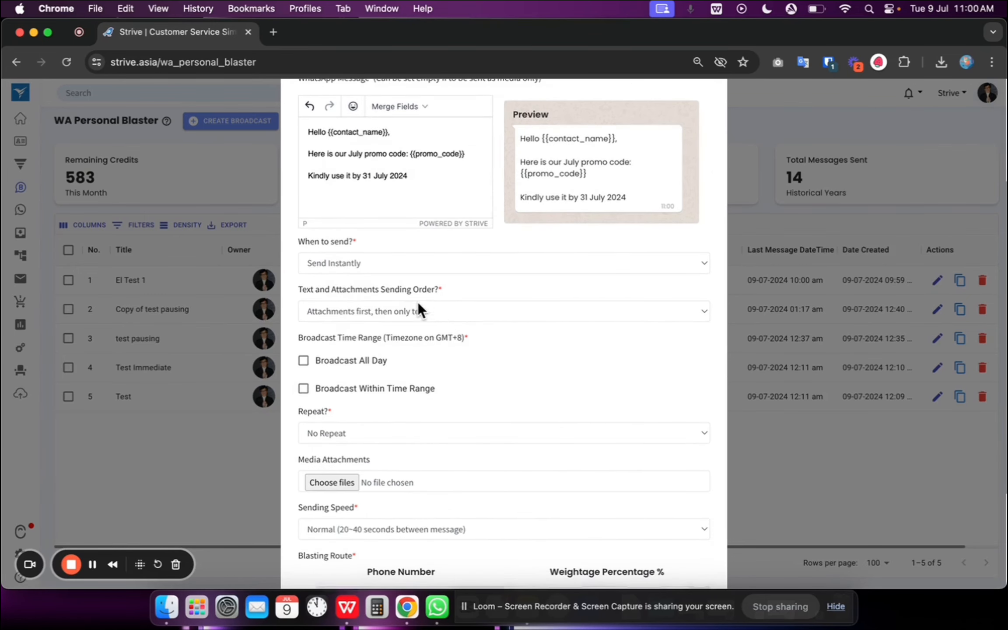
{"action": "left_click", "coordinate": [372, 262]}
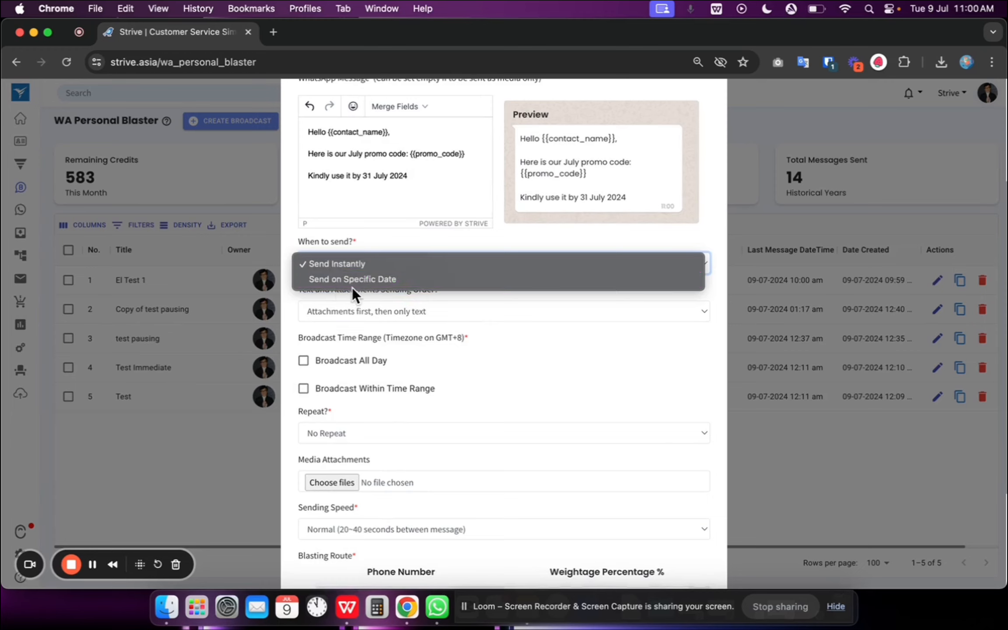
{"action": "left_click", "coordinate": [401, 237]}
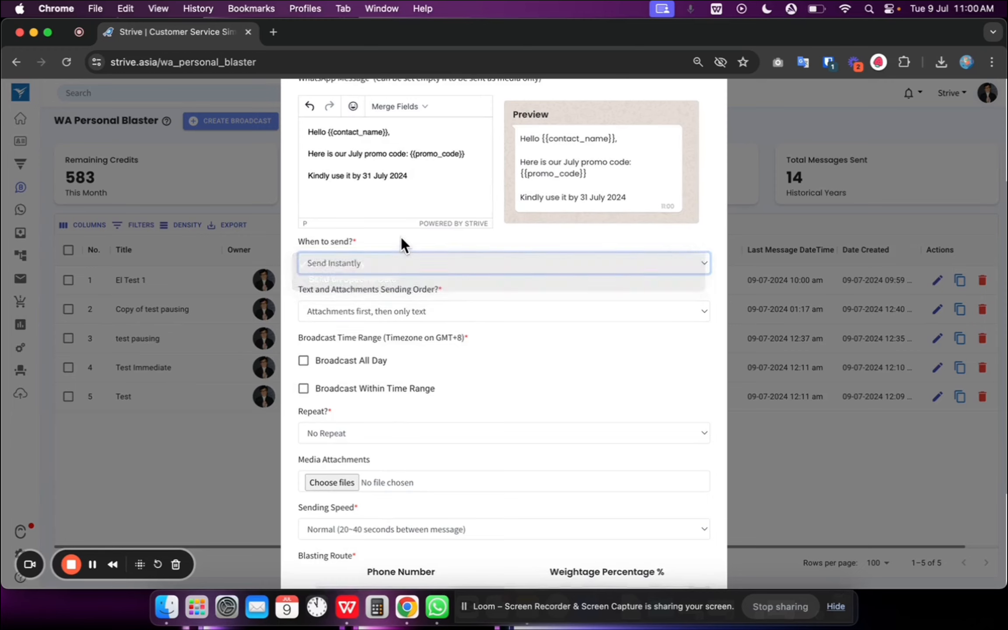
{"action": "left_click", "coordinate": [378, 313]}
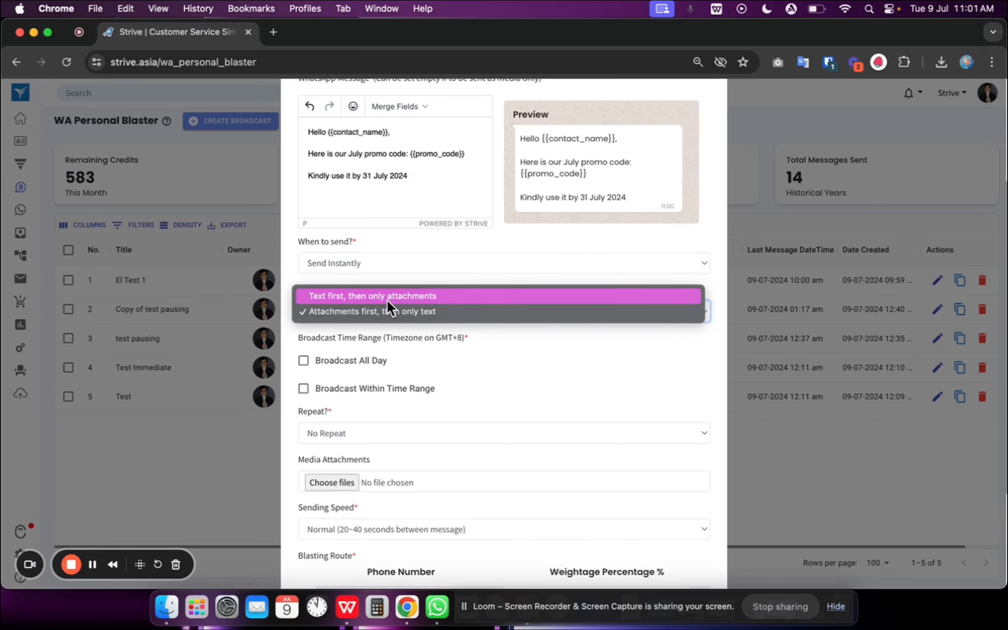
{"action": "left_click", "coordinate": [393, 277]}
- Restrict the broadcast to a time range from 09:00 AM to 05:00 PM
{"action": "scroll", "coordinate": [360, 333], "scroll_direction": "down", "scroll_amount": 1}
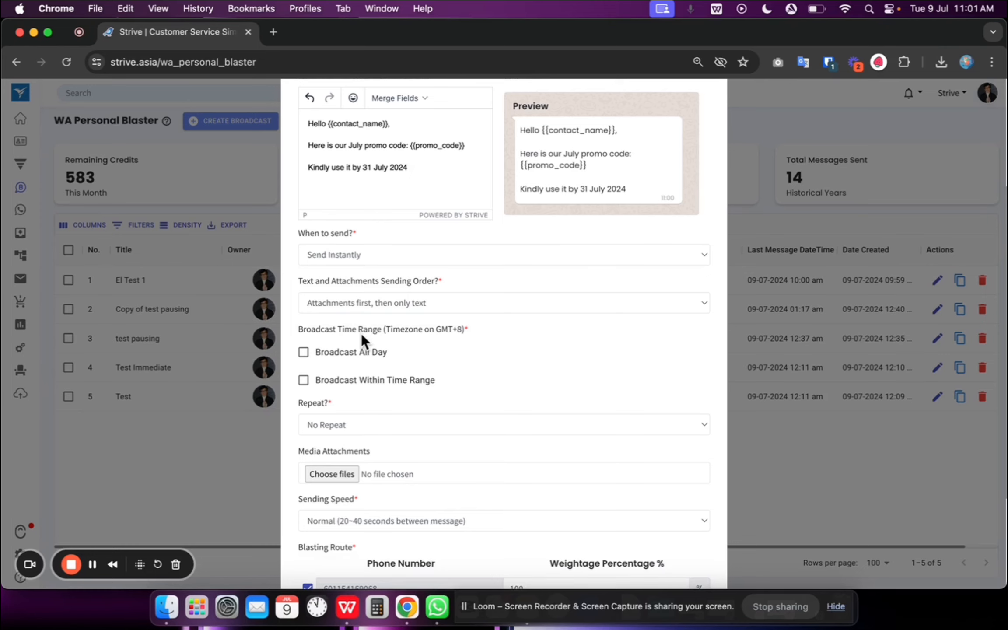
{"action": "mouse_move", "coordinate": [376, 358]}
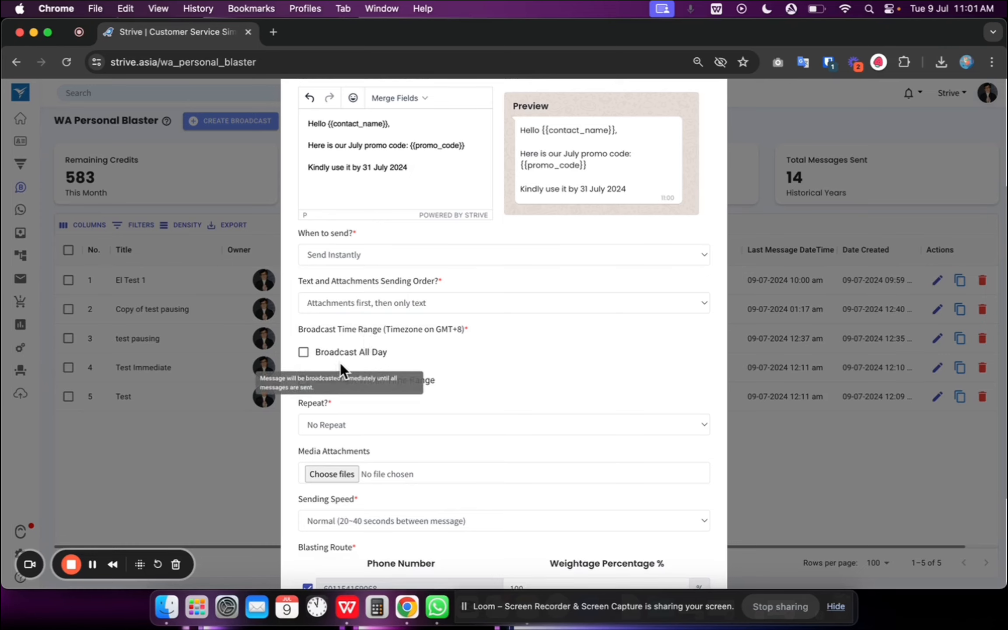
{"action": "mouse_move", "coordinate": [371, 395]}
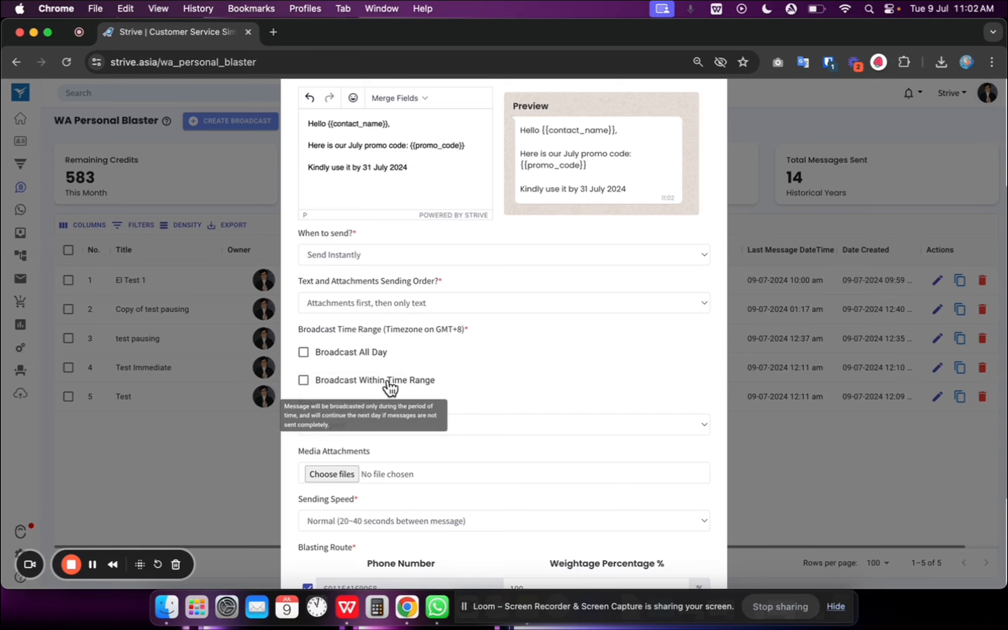
{"action": "left_click", "coordinate": [361, 382]}
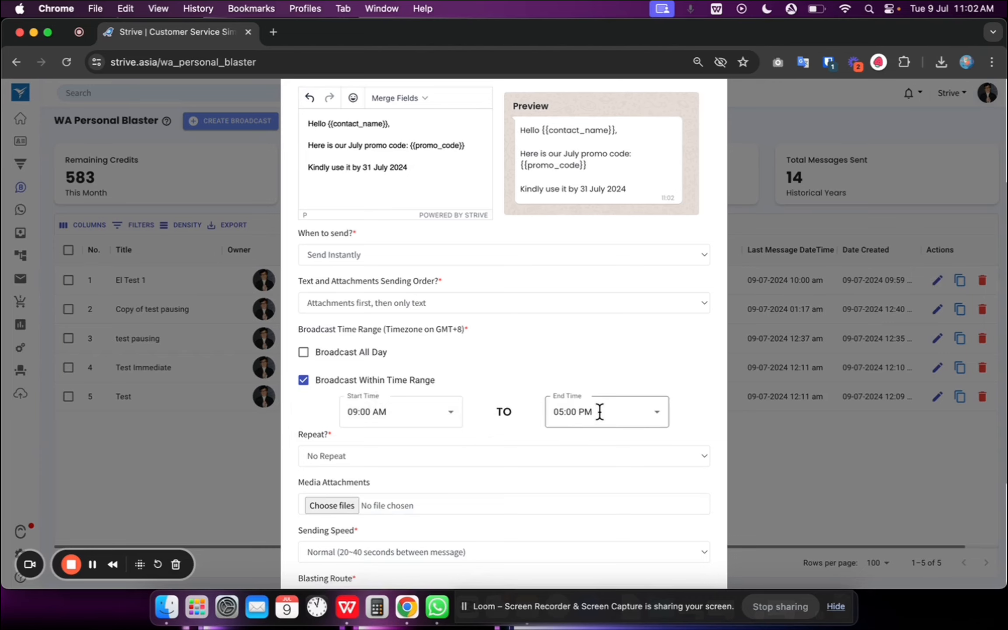
- Review the repeat and sending speed choices, keeping No Repeat and Normal (20~40 seconds between message), and save the broadcast as a draft
{"action": "scroll", "coordinate": [599, 411], "scroll_direction": "down", "scroll_amount": 4}
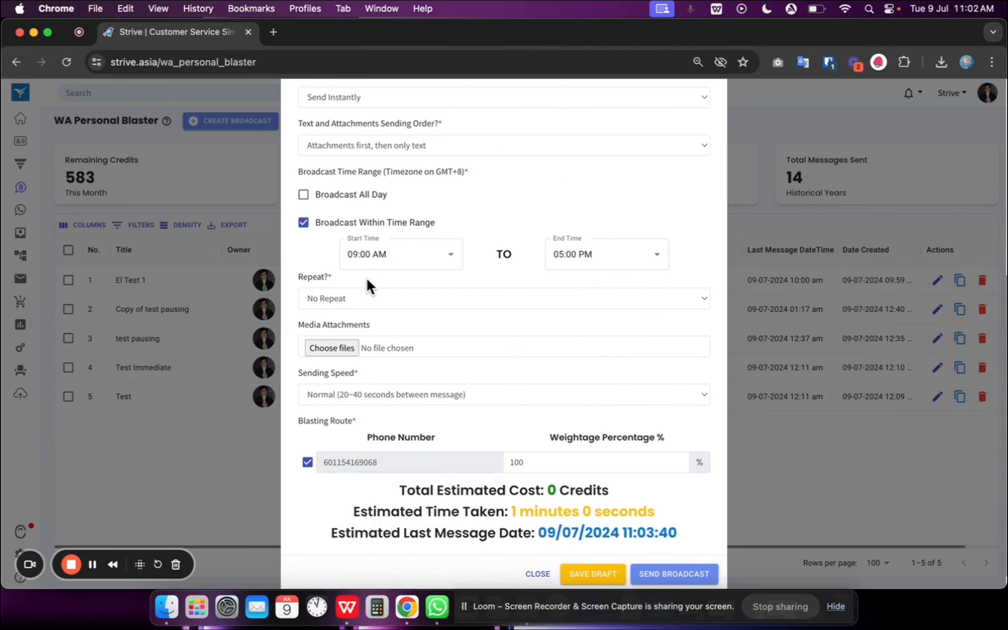
{"action": "left_click", "coordinate": [355, 299]}
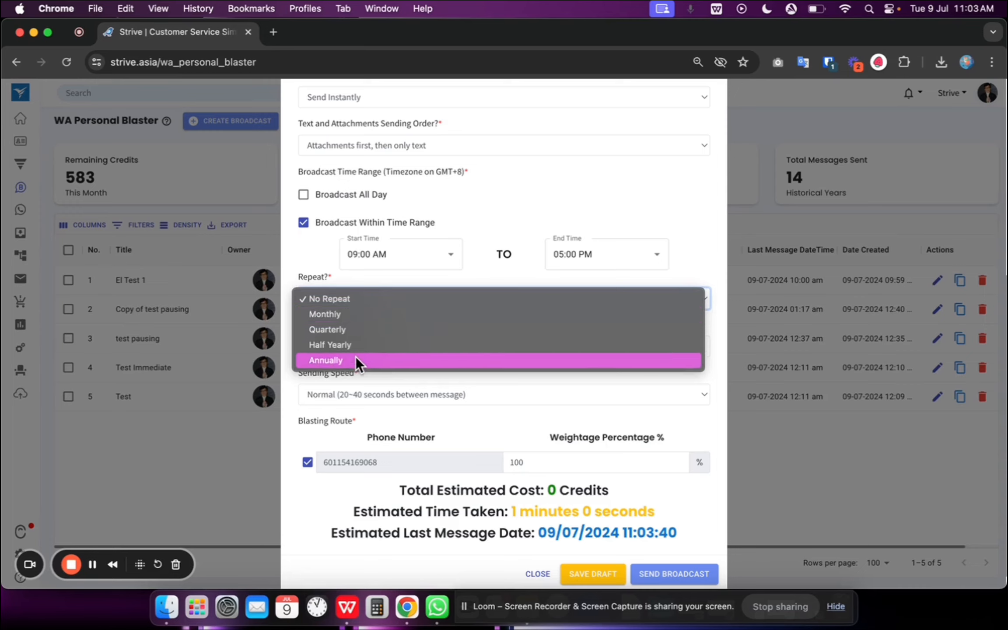
{"action": "left_click", "coordinate": [305, 267]}
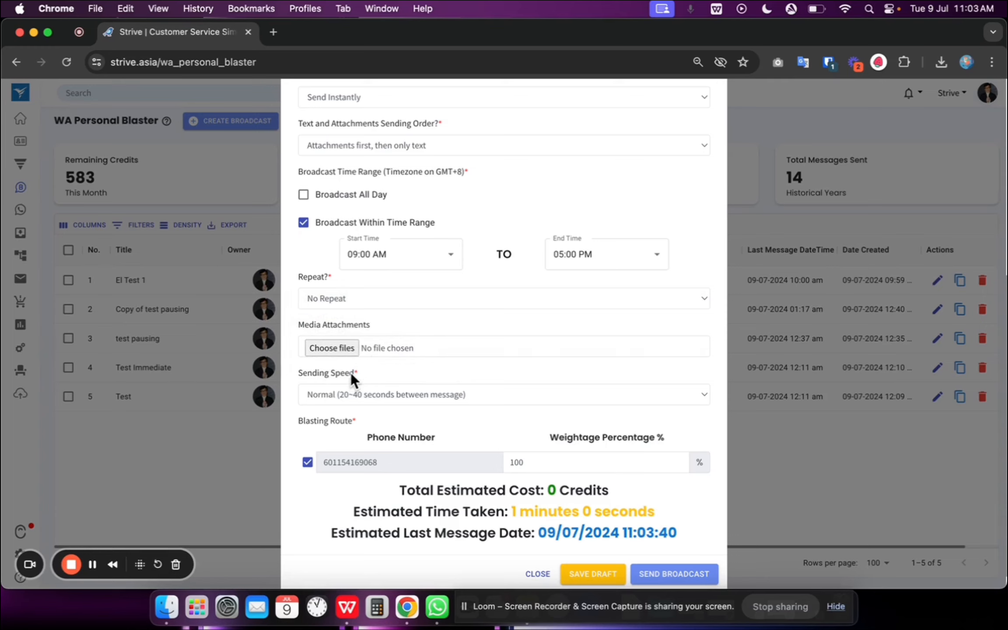
{"action": "left_click", "coordinate": [359, 395]}
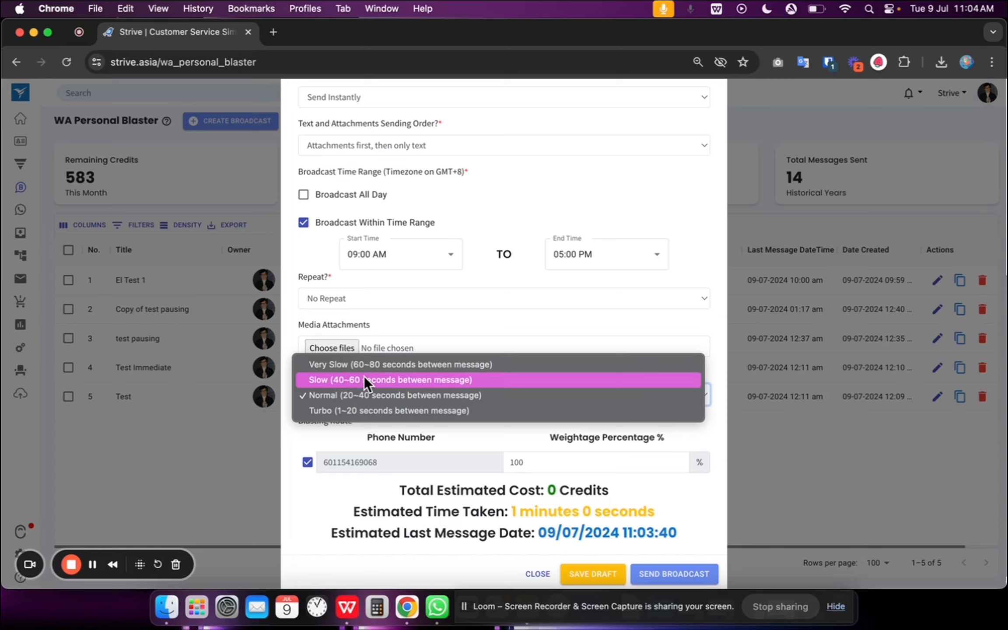
{"action": "left_click", "coordinate": [357, 431]}
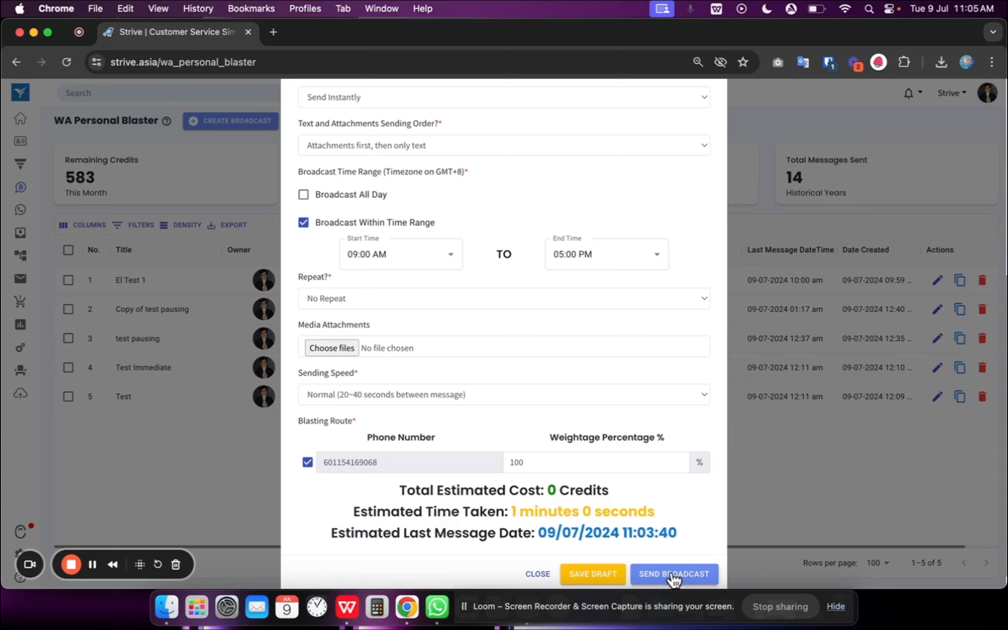
{"action": "left_click", "coordinate": [578, 574]}
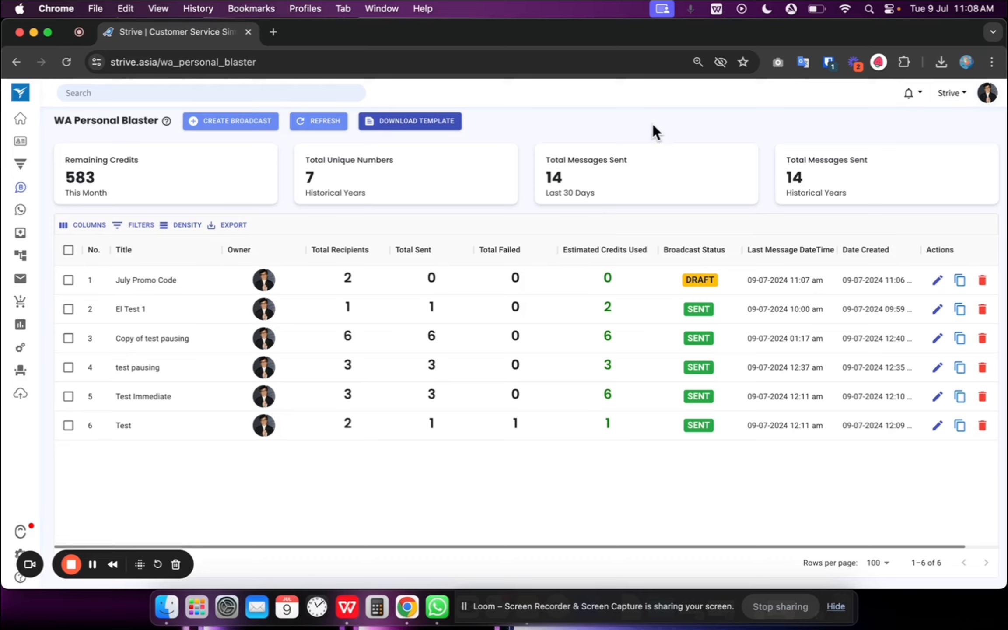
- Examine the sent message details of the El Test 1 broadcast and the failed message details of the Test broadcast
{"action": "left_click", "coordinate": [432, 309]}
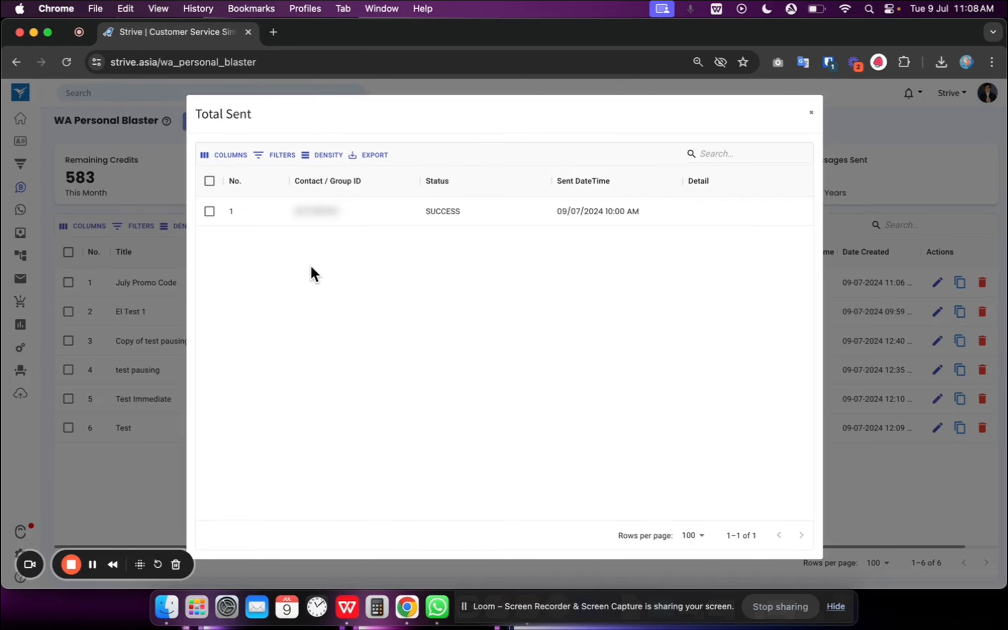
{"action": "left_click", "coordinate": [812, 113]}
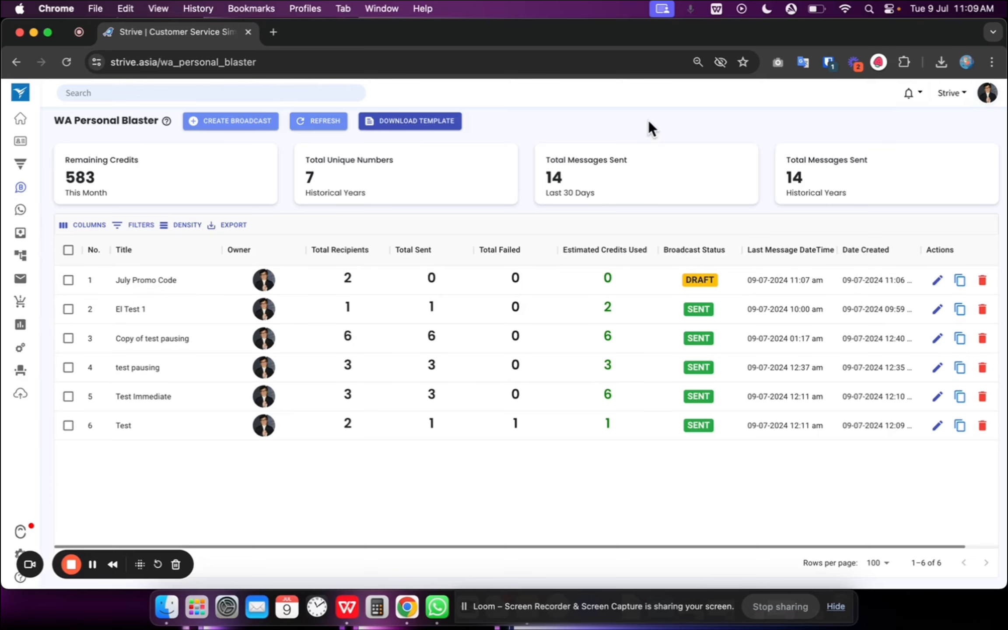
{"action": "left_click", "coordinate": [517, 426]}
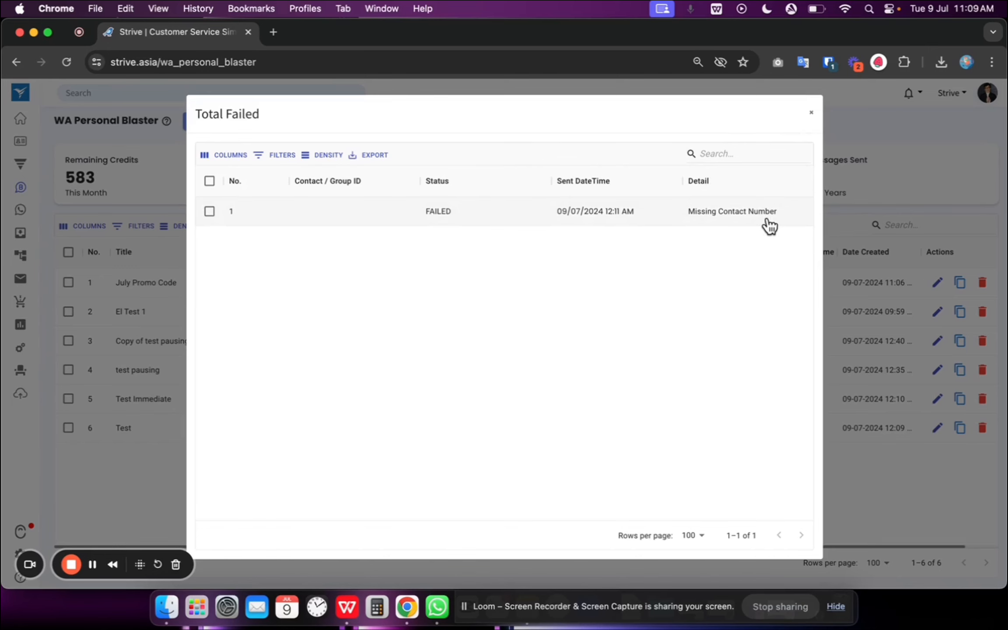
{"action": "left_click", "coordinate": [811, 113]}
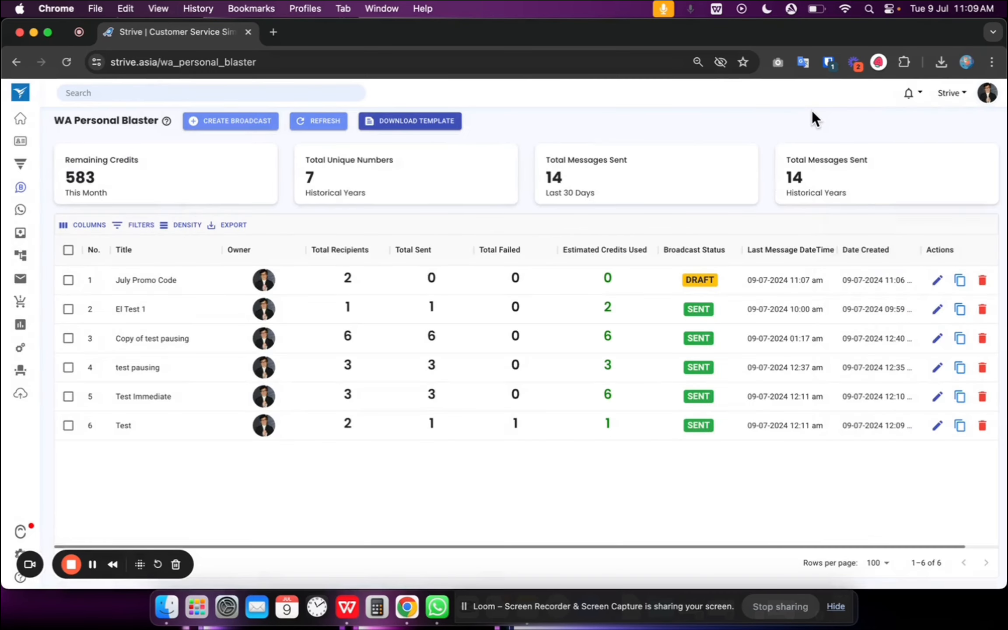